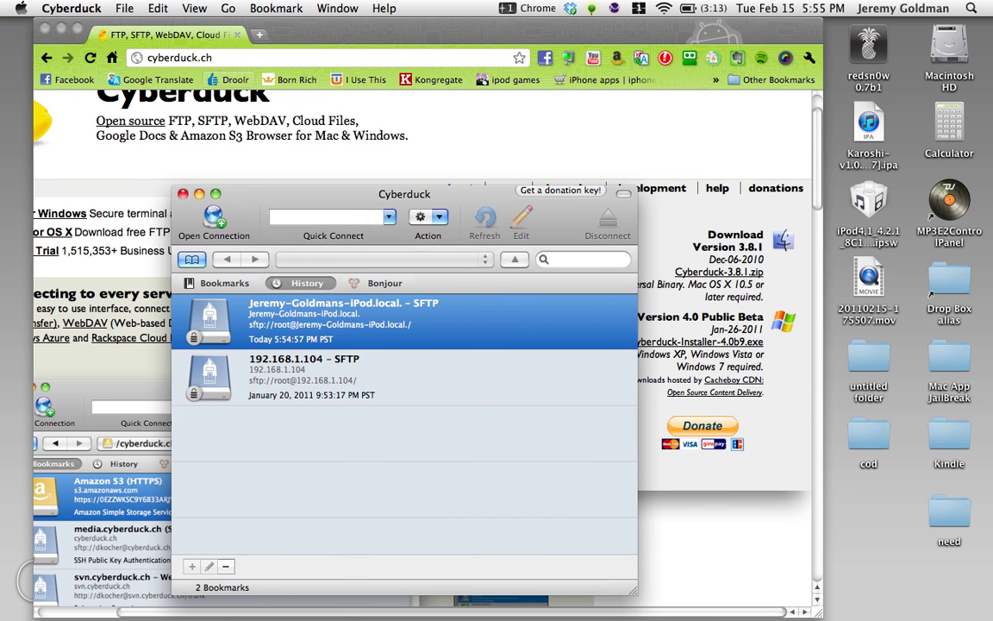
pyautogui.press('super+Tab')
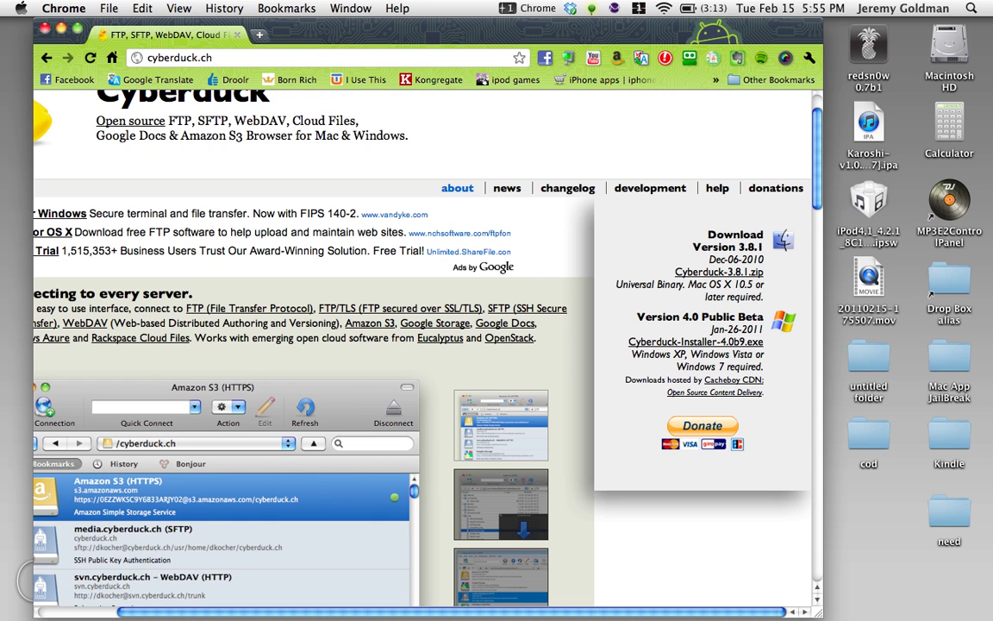
pyautogui.moveTo(39, 608)
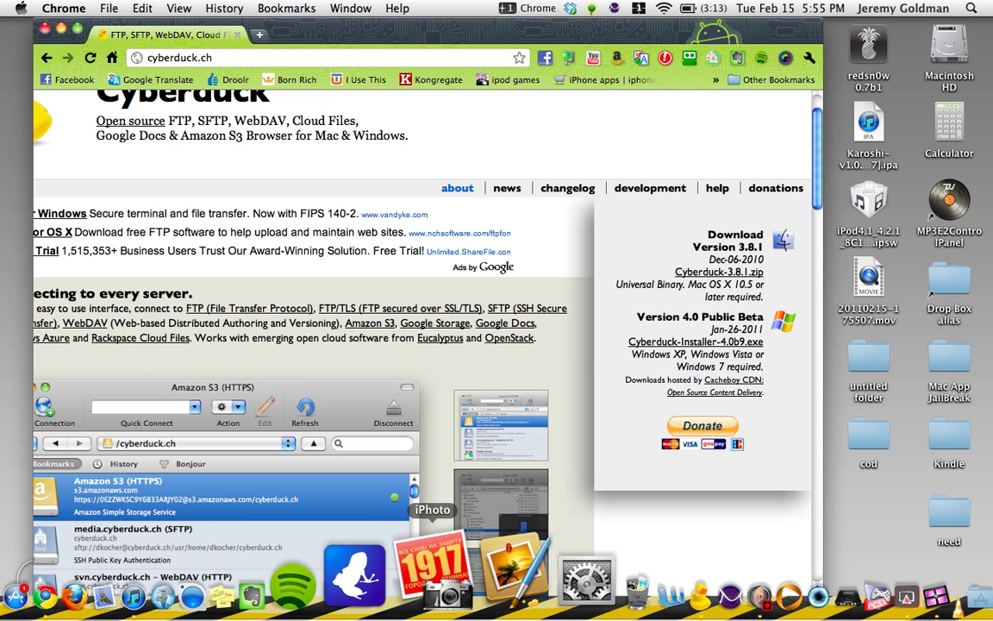
pyautogui.click(614, 574)
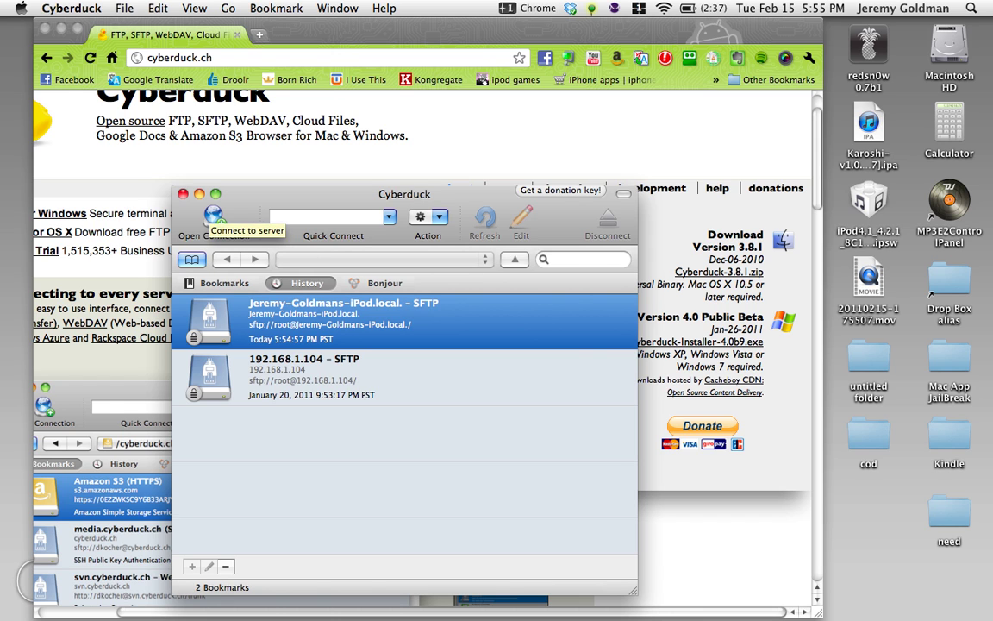
# - Fill in a new SFTP connection for server 123.243.1.54 with username root and the account password, and cancel it without connecting
pyautogui.click(215, 218)
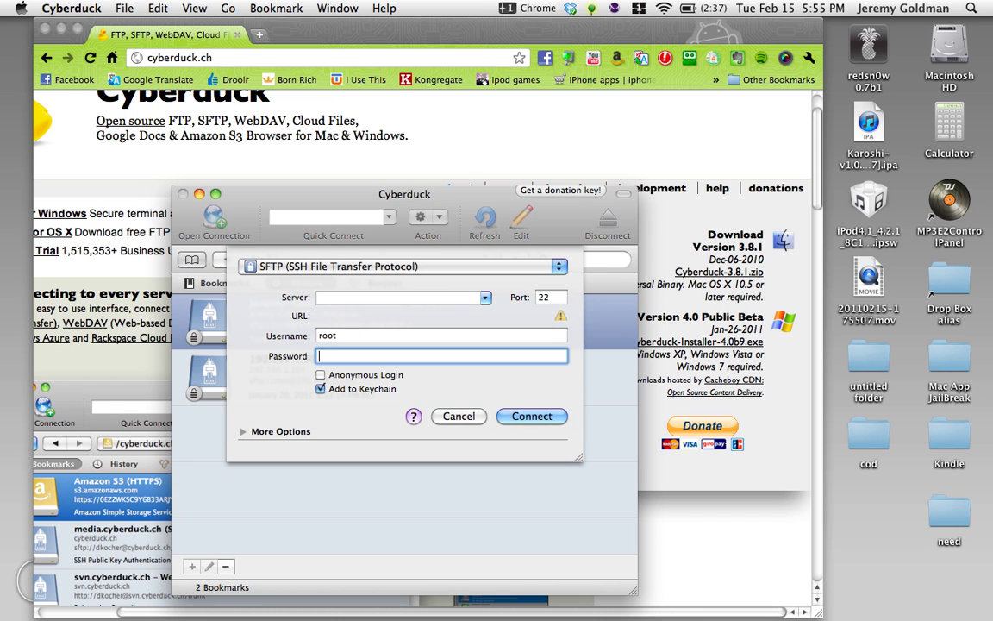
pyautogui.click(402, 267)
pyautogui.click(402, 266)
pyautogui.click(398, 298)
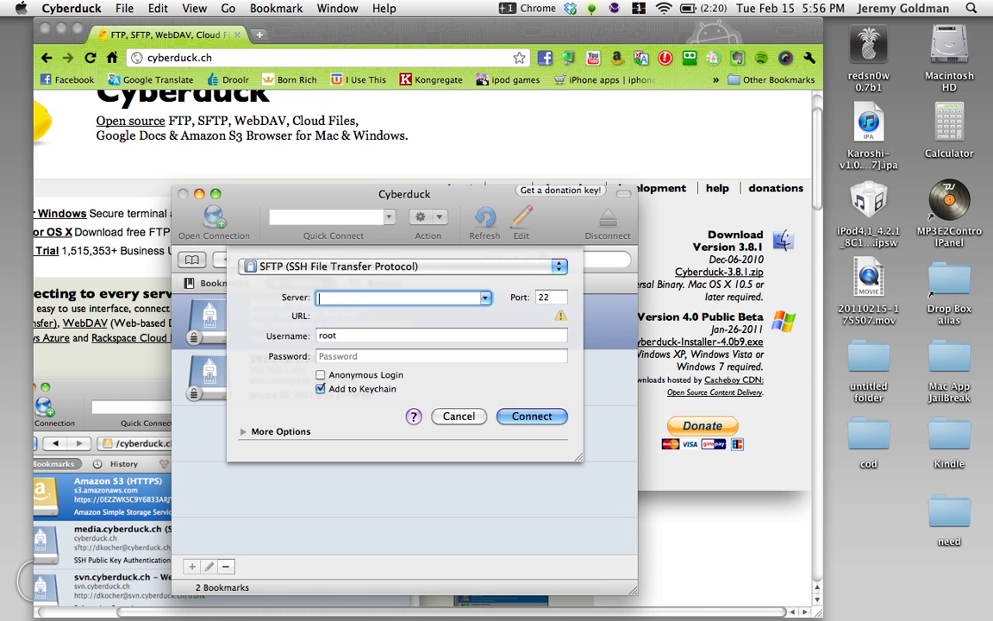
pyautogui.write('123.')
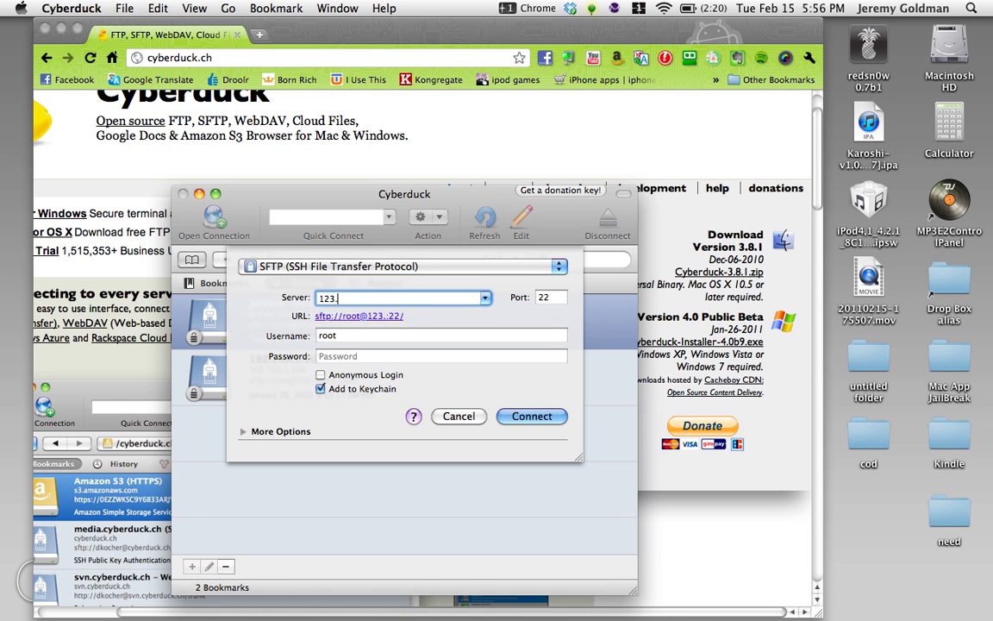
pyautogui.write('243.1.54')
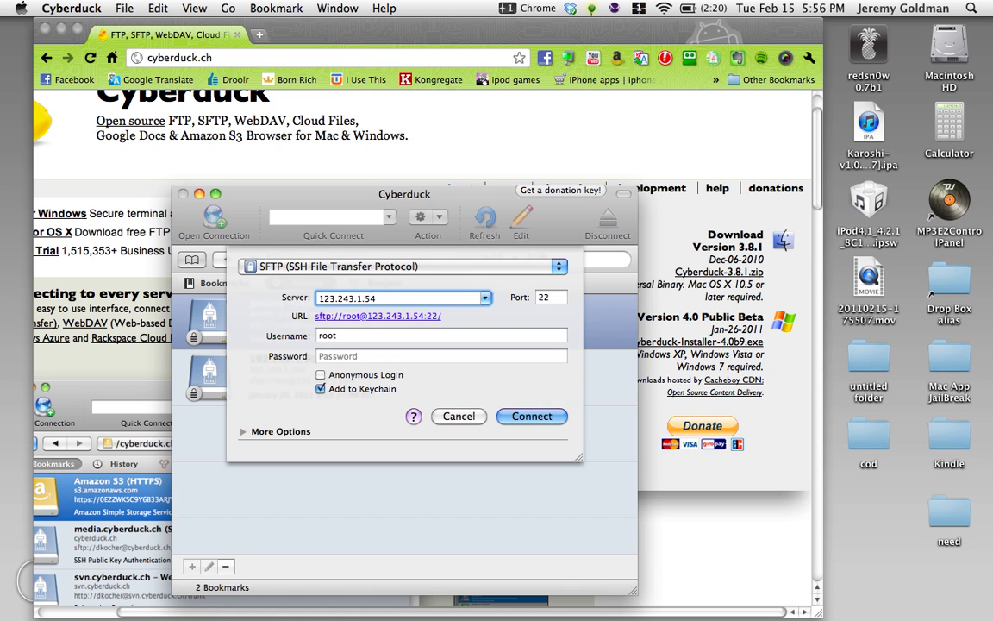
pyautogui.press('Tab')
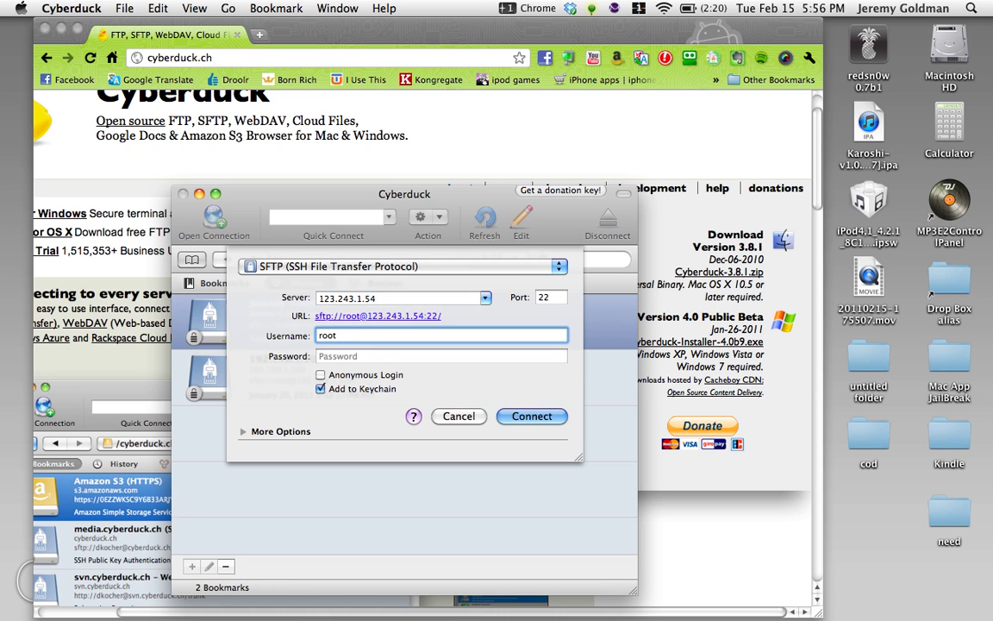
pyautogui.press('Tab')
pyautogui.write('••••')
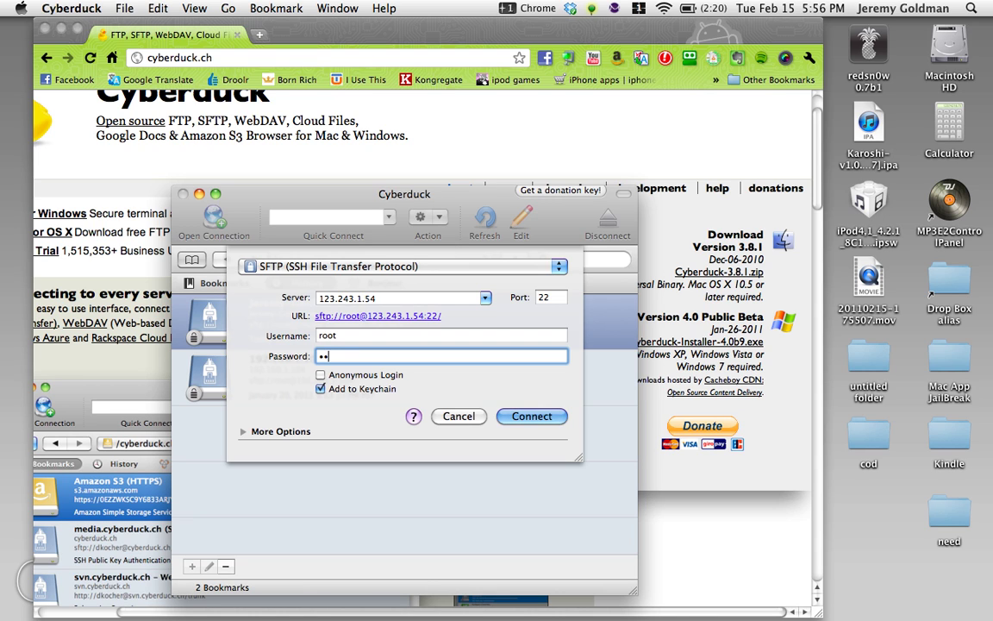
pyautogui.write('••')
pyautogui.press('Escape')
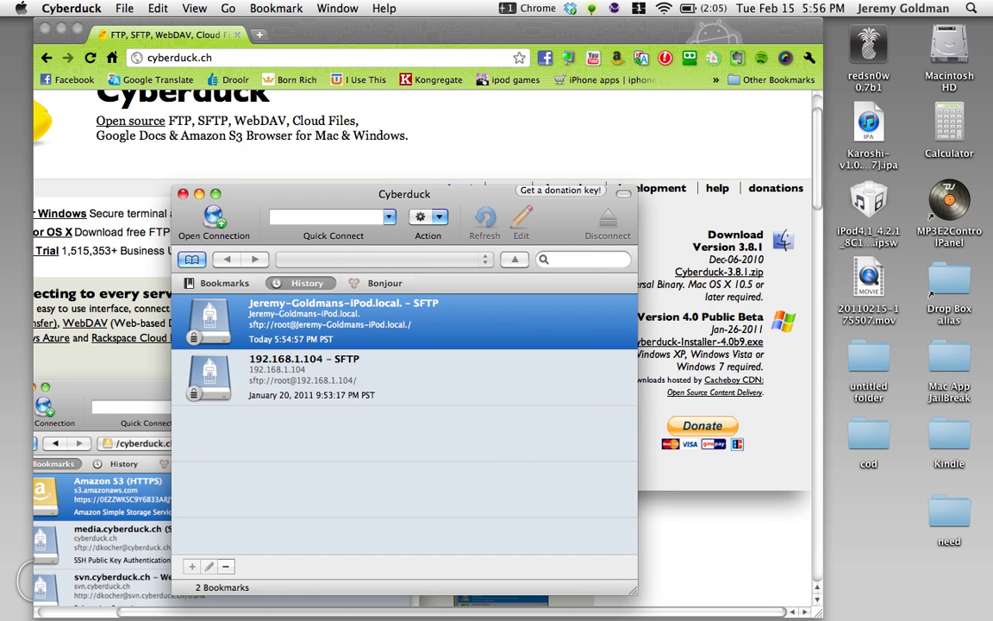
# - Connect to the iPod's SFTP entry in the connection history and always accept its host key
pyautogui.press('Return')
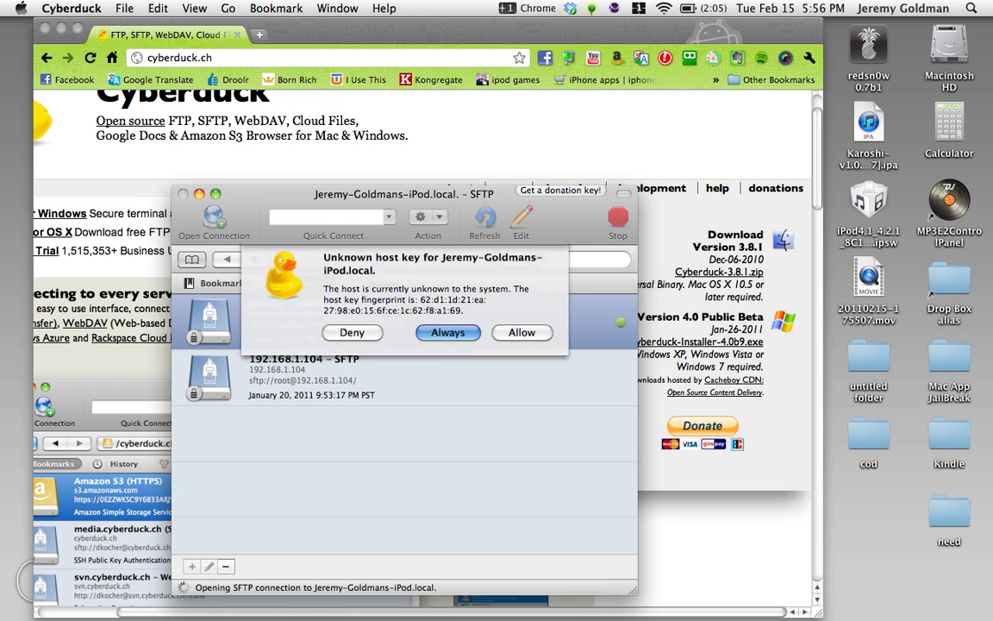
pyautogui.press('Return')
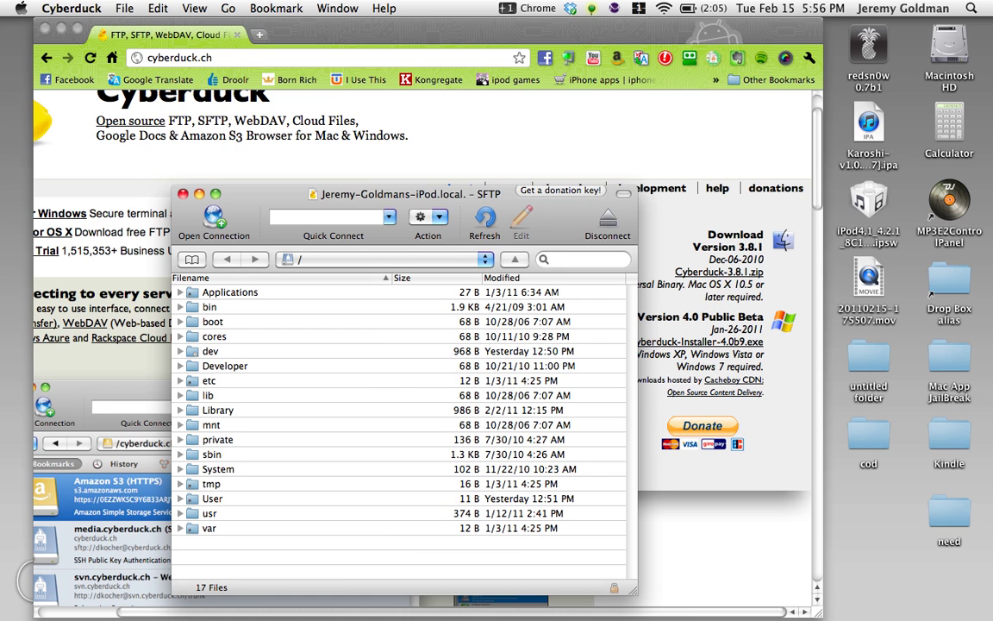
# - Open the /var/mobile folder on the iPod and clear the Chrome window out of the way
pyautogui.doubleClick(209, 527)
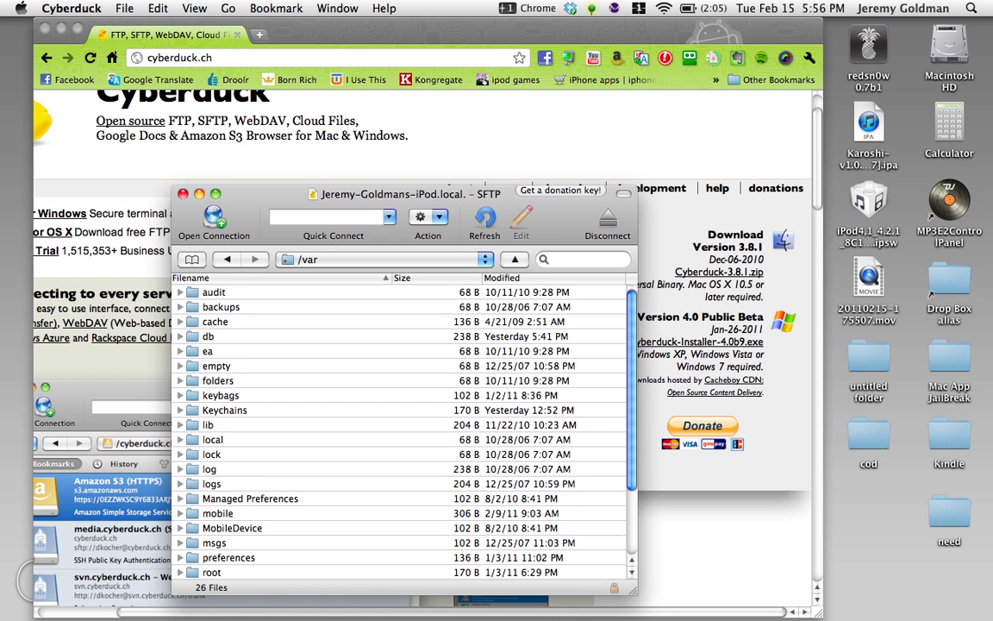
pyautogui.scroll(-2, 401, 431)
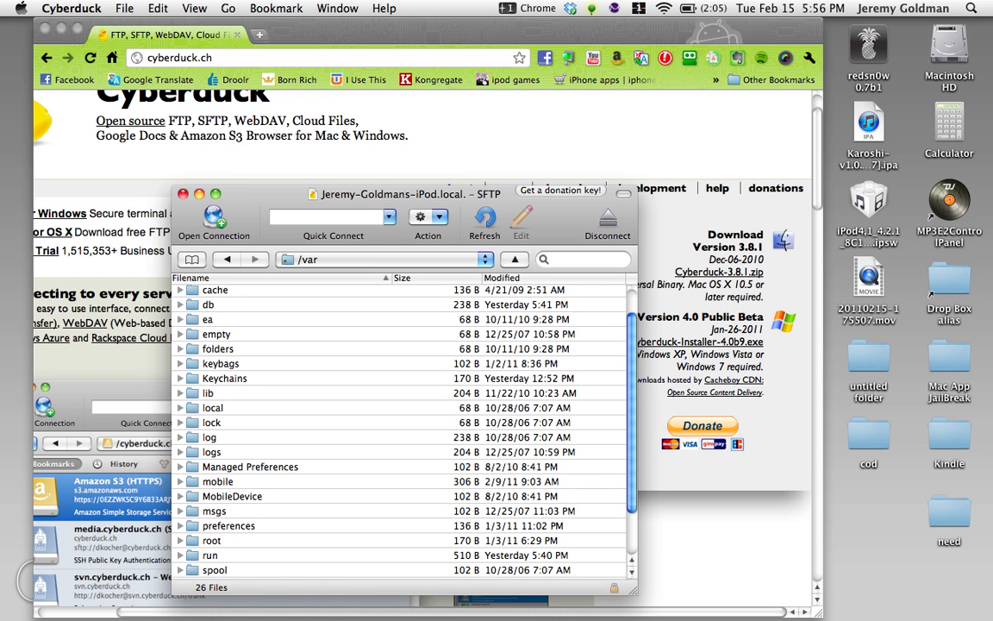
pyautogui.doubleClick(218, 481)
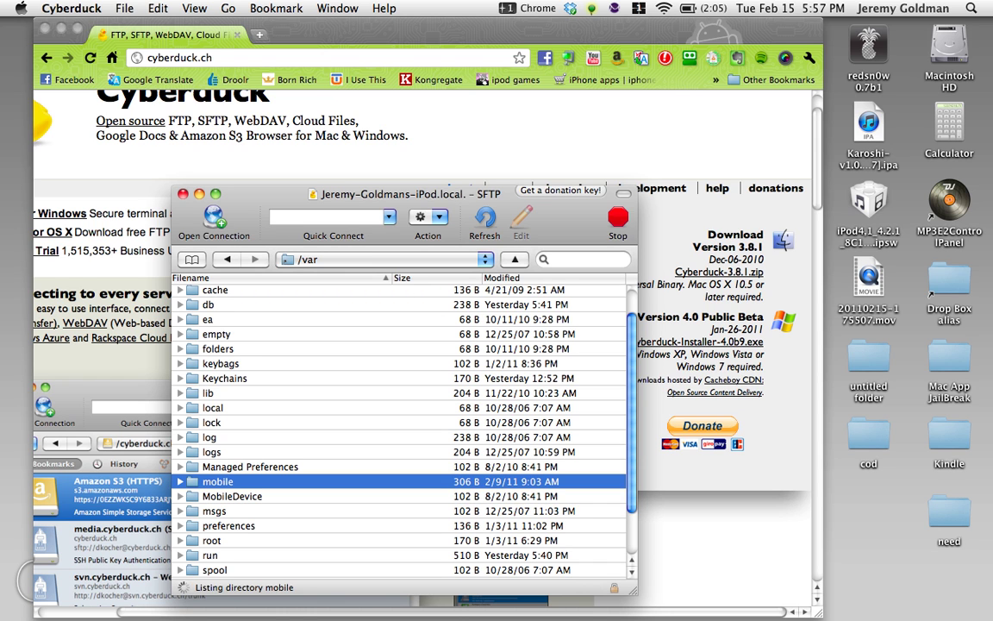
pyautogui.click(60, 28)
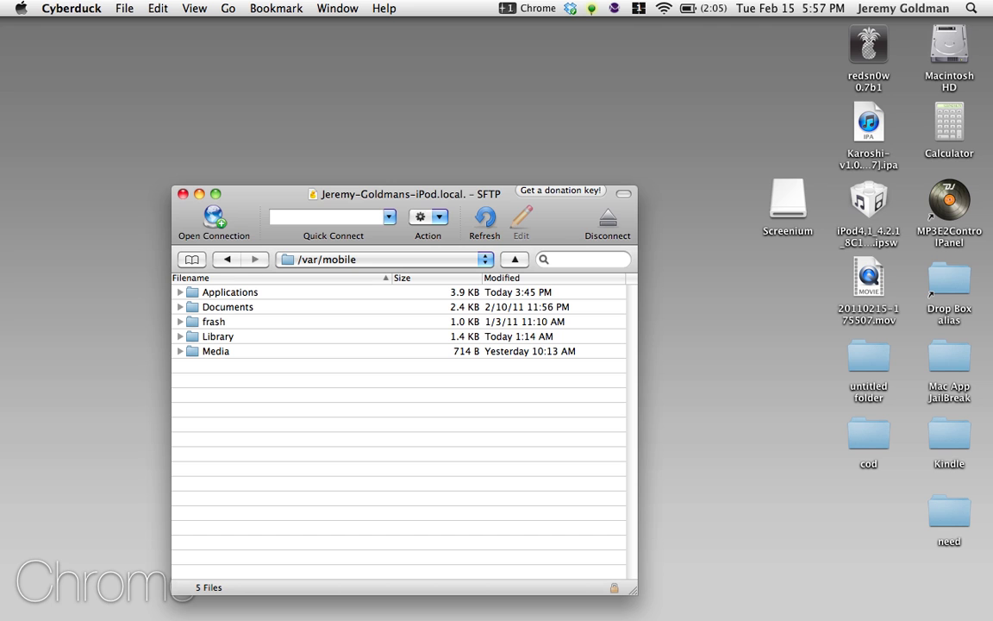
# - Go into the Documents folder and open Installous/Downloads, moving the file browser window nearer the middle of the desktop
pyautogui.doubleClick(227, 307)
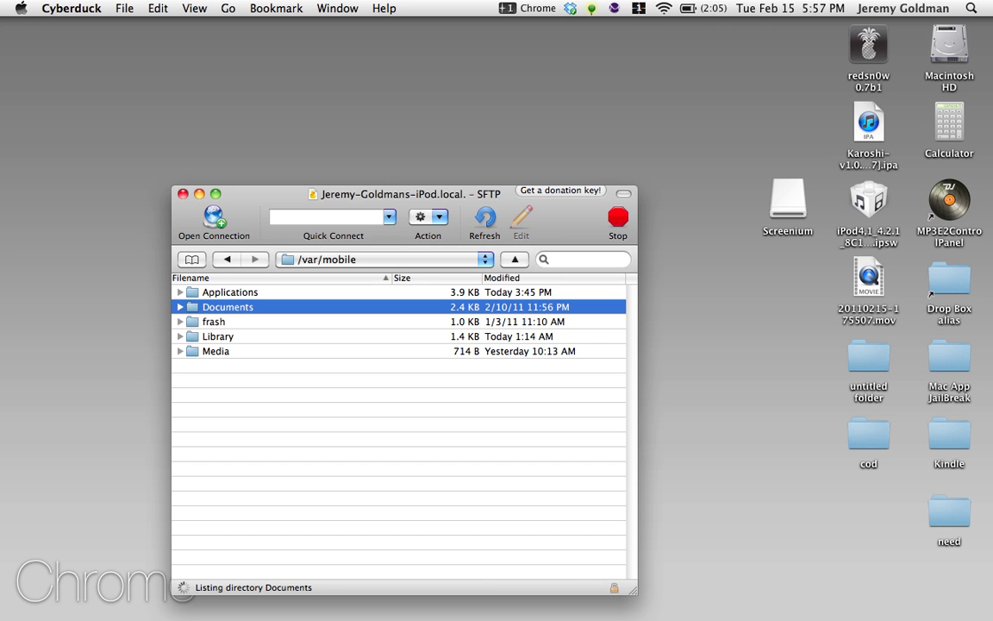
pyautogui.moveTo(405, 194); pyautogui.dragTo(538, 155)
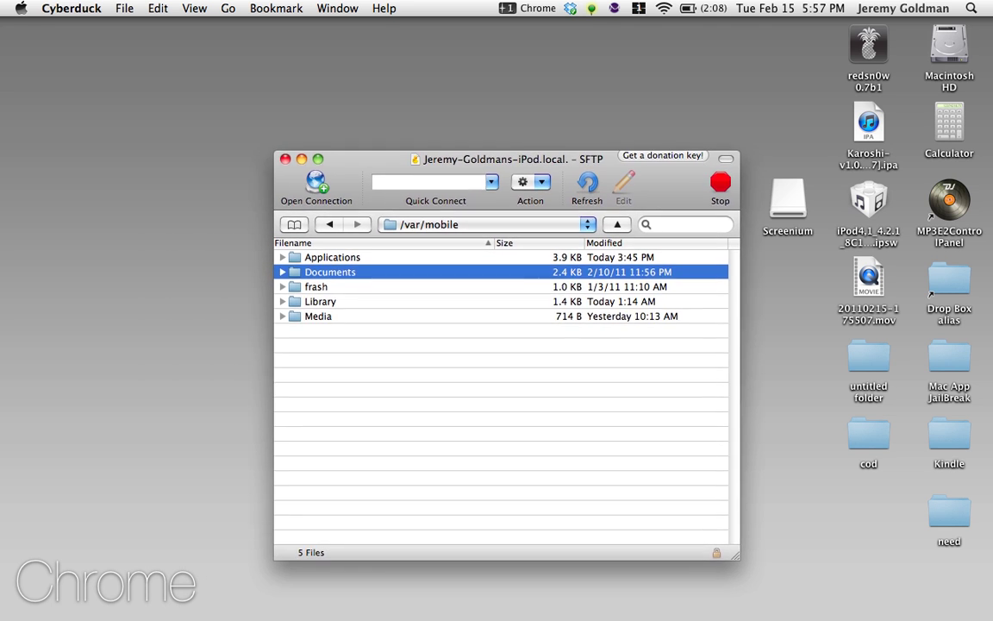
pyautogui.scroll(-5, 494, 403)
pyautogui.scroll(4, 494, 403)
pyautogui.scroll(-8, 494, 402)
pyautogui.scroll(-2, 494, 403)
pyautogui.doubleClick(319, 391)
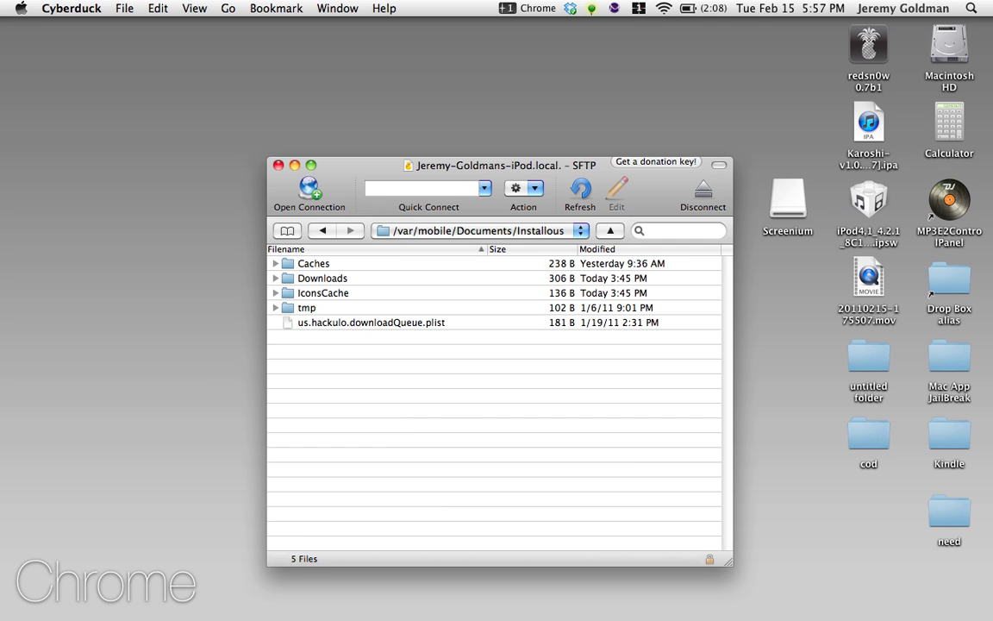
pyautogui.doubleClick(321, 278)
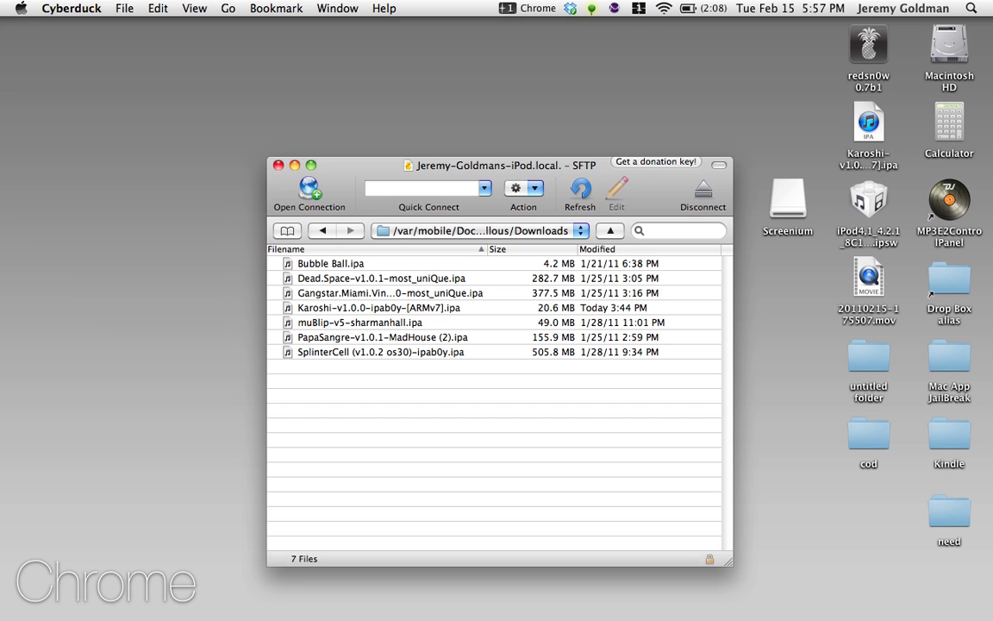
# - Download Bubble Ball.ipa to the desktop, always accepting the host key, and close the Transfers window when the transfer is done
pyautogui.click(330, 263)
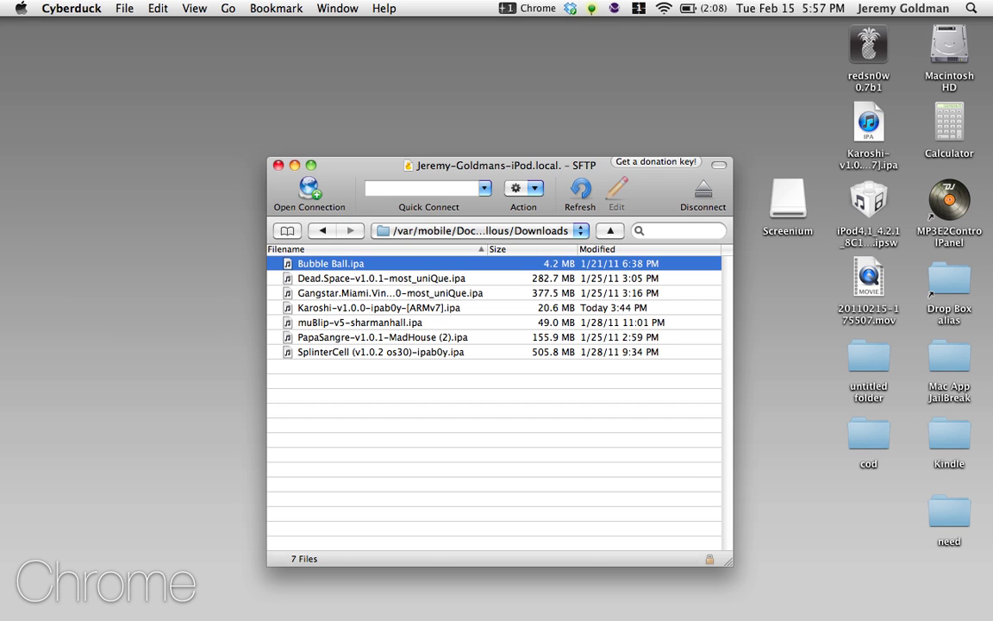
pyautogui.moveTo(330, 263); pyautogui.dragTo(716, 94)
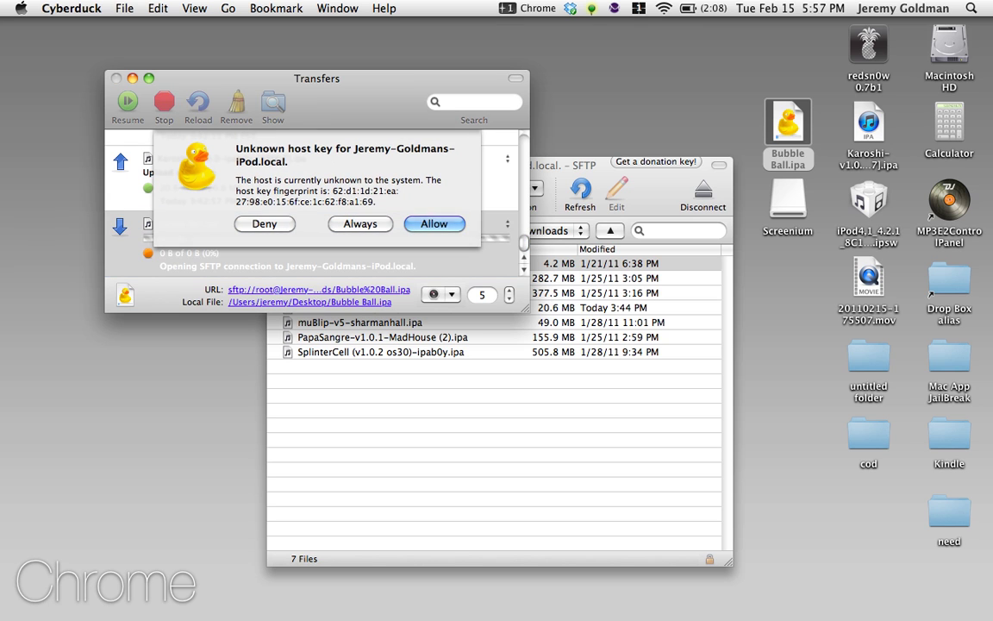
pyautogui.click(360, 224)
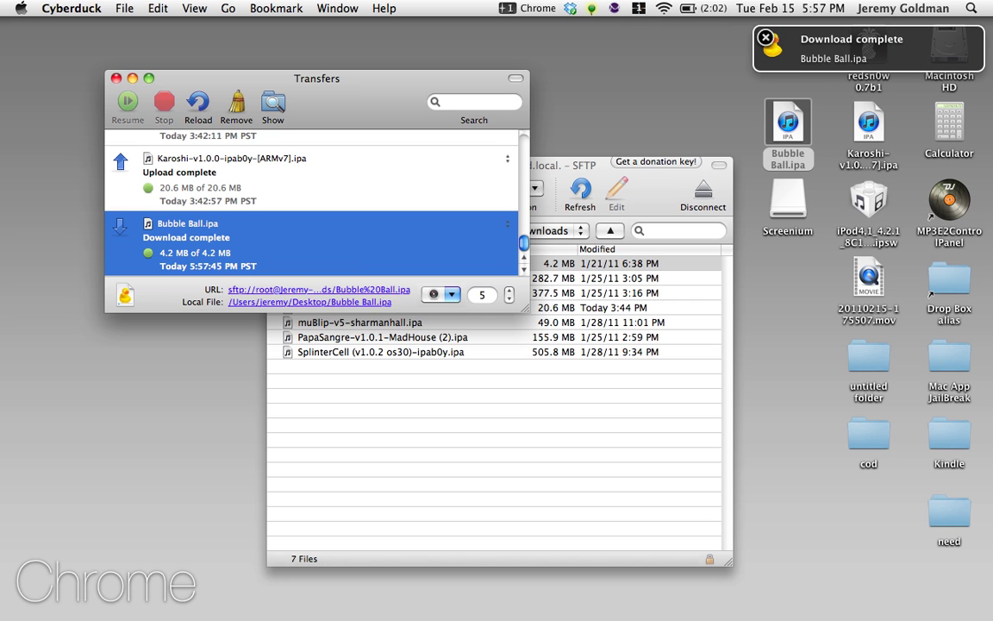
pyautogui.click(115, 78)
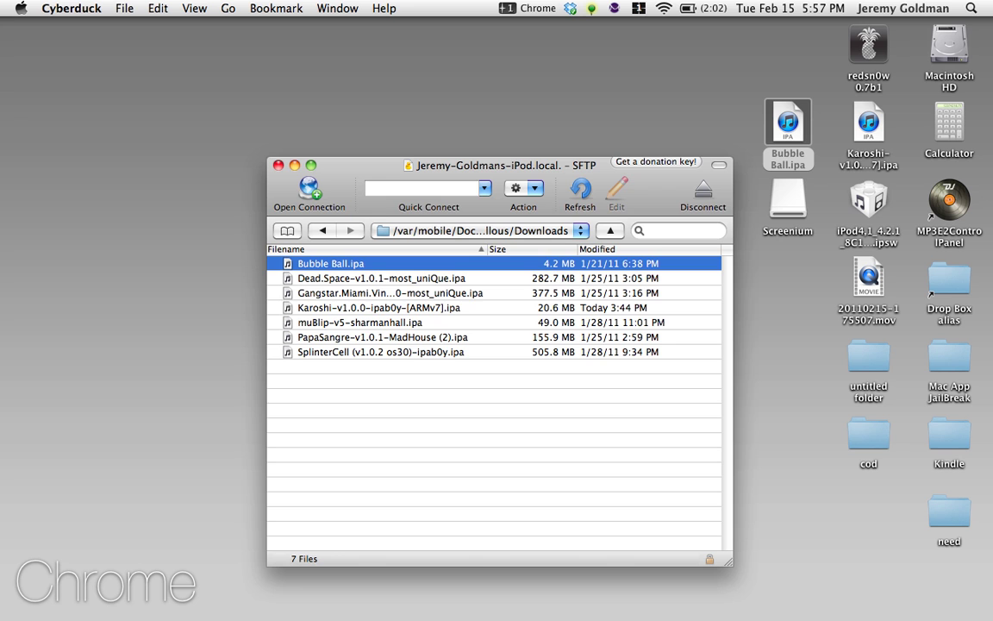
# - Minimize the SFTP browser window and switch to iTunes
pyautogui.click(295, 164)
pyautogui.moveTo(321, 614)
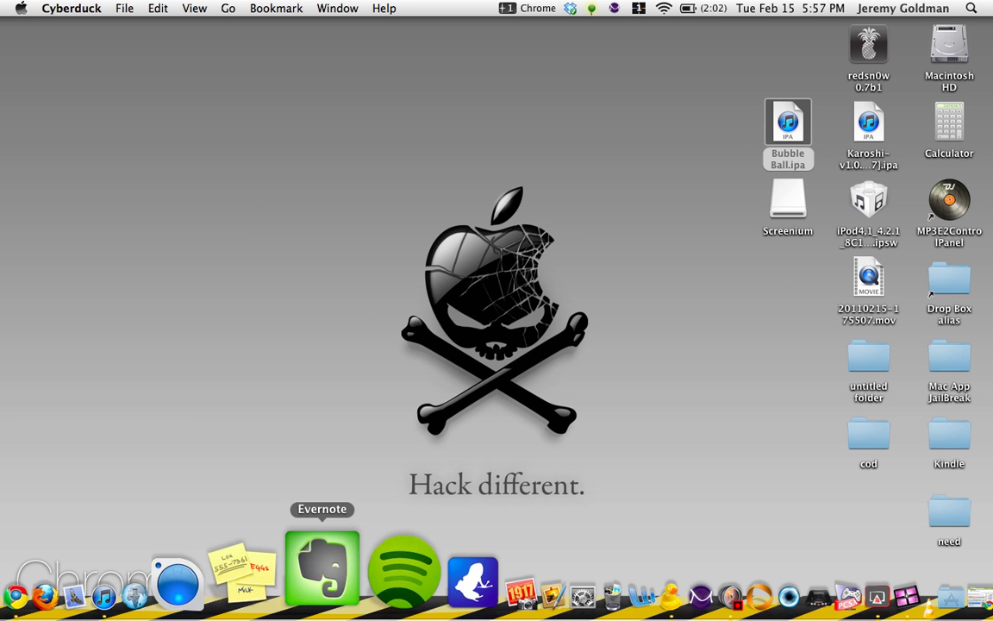
pyautogui.click(210, 569)
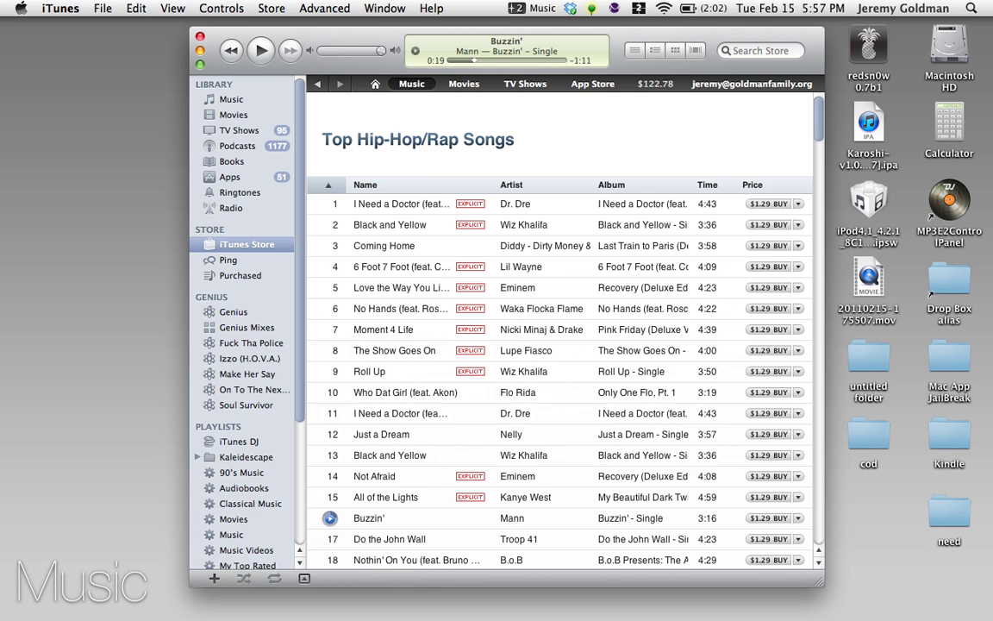
# - Show the Apps library beside the desktop icons and add Bubble Ball.ipa from the desktop to it
pyautogui.click(229, 177)
pyautogui.moveTo(507, 33); pyautogui.dragTo(320, 23)
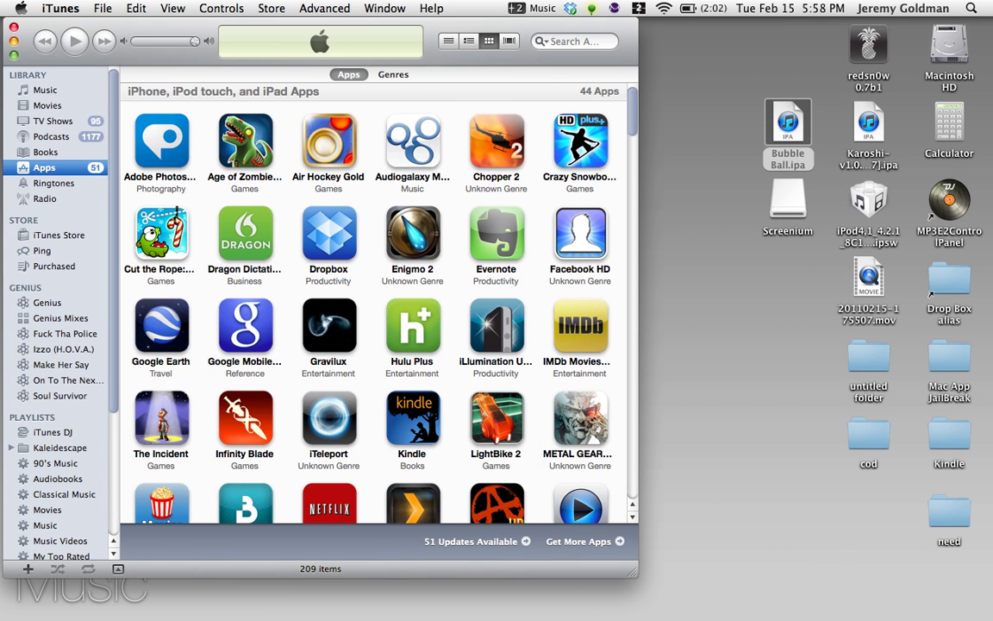
pyautogui.moveTo(787, 129); pyautogui.dragTo(488, 209)
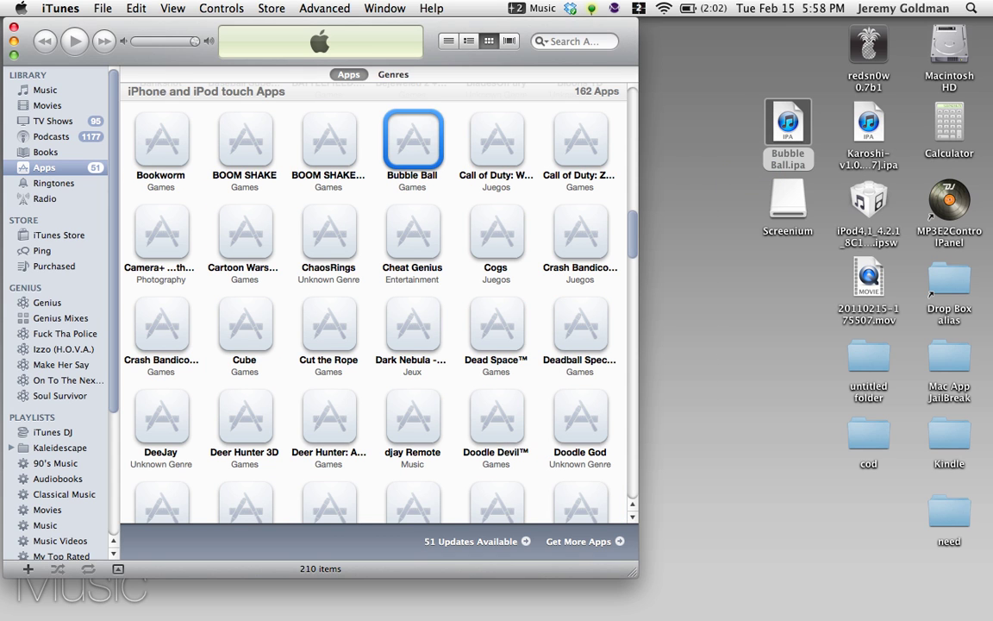